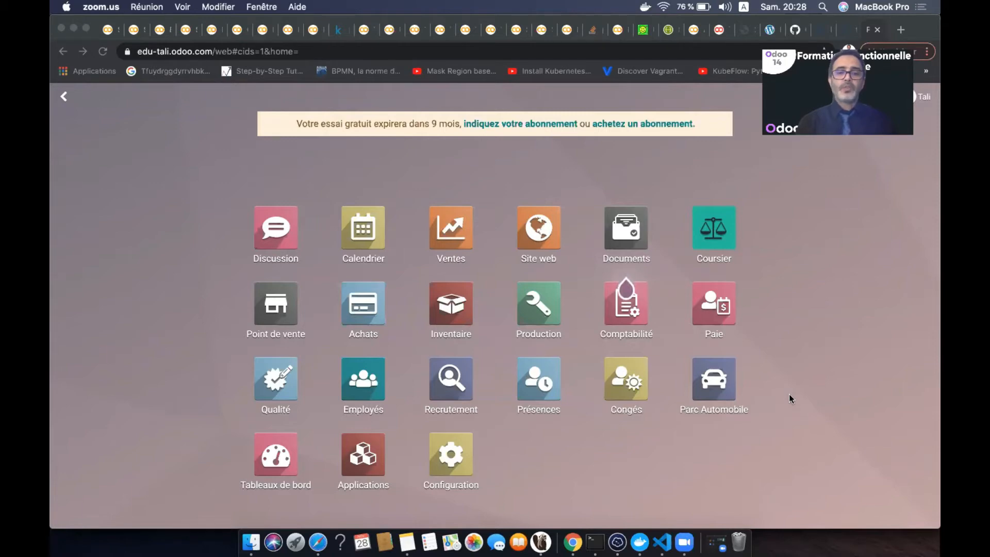
Step: Create a new request for quotation in Achats with CasaBlanca as the supplier
left_click(361, 312)
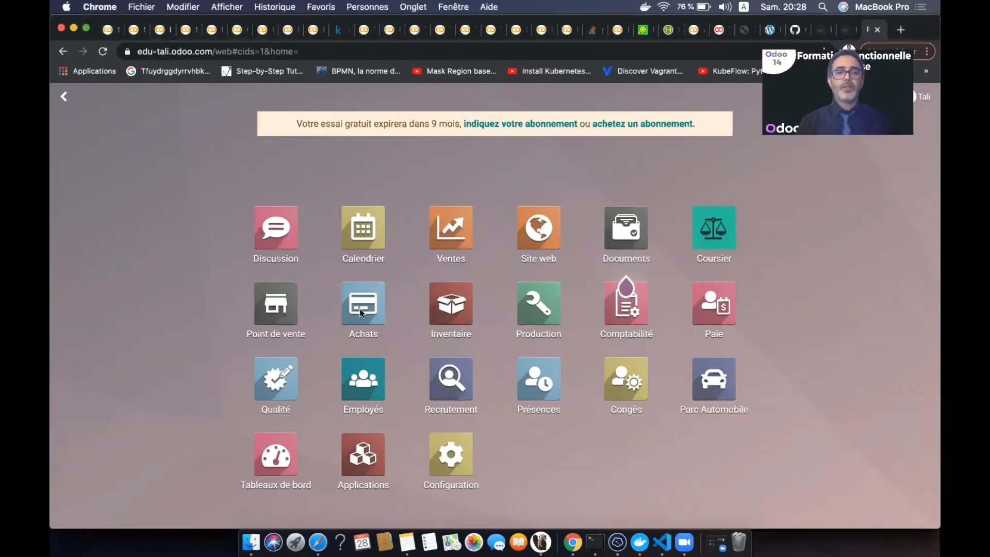
left_click(362, 313)
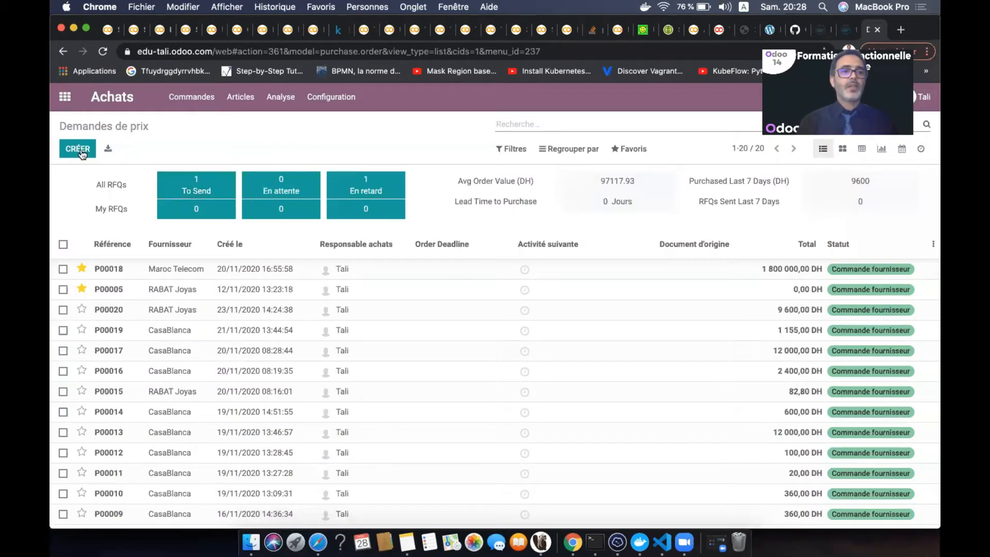
left_click(80, 151)
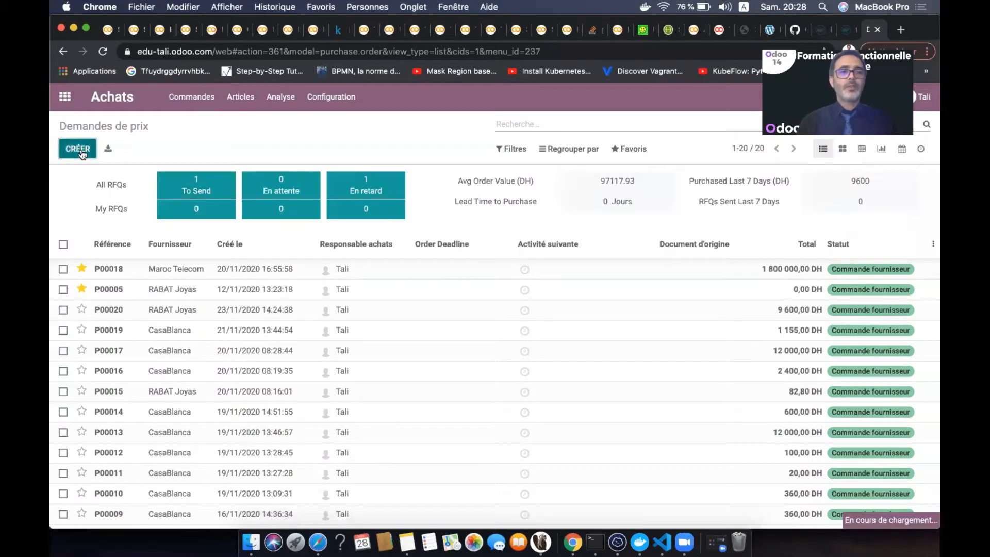
left_click(343, 272)
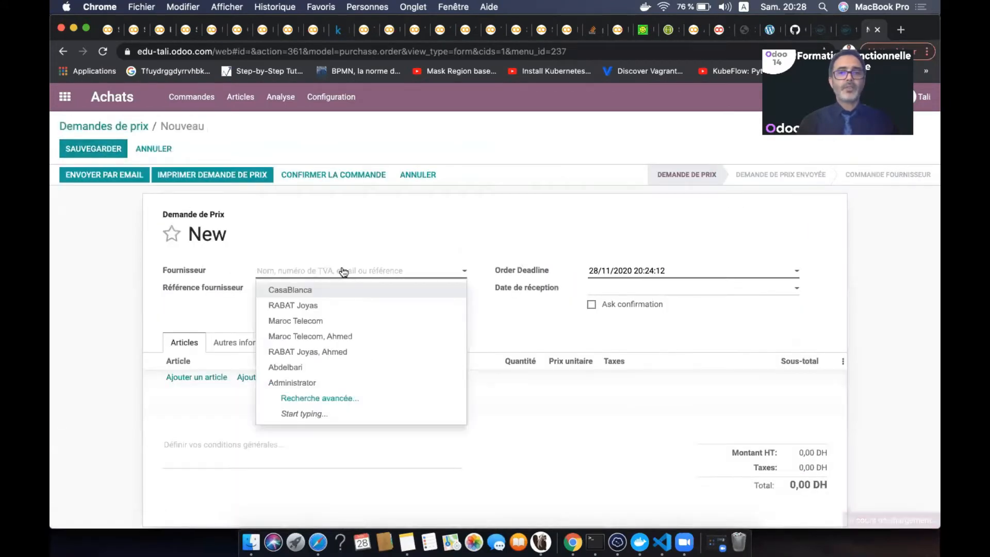
left_click(327, 288)
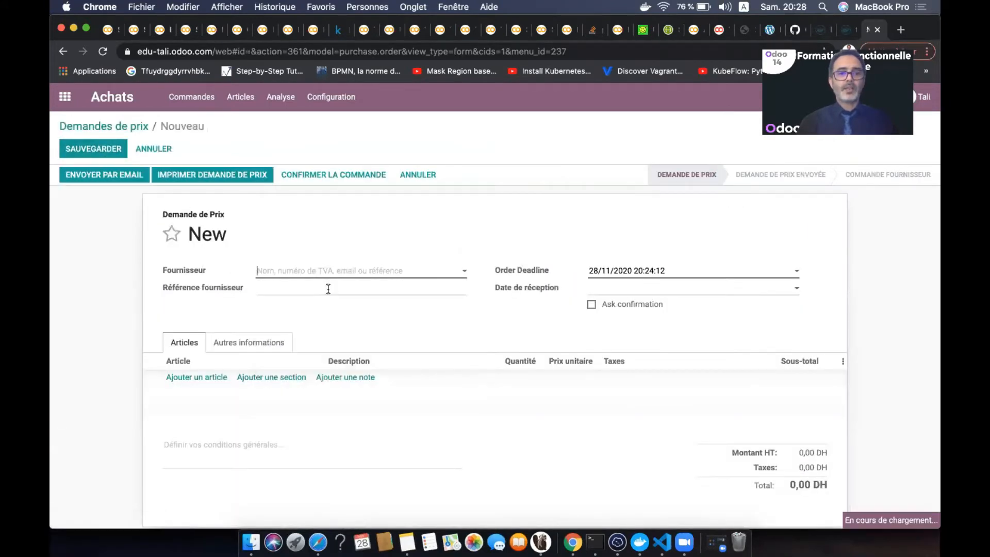
Step: Add the article Chaise with a quantity of 15 to the request and confirm it as a purchase order
left_click(210, 378)
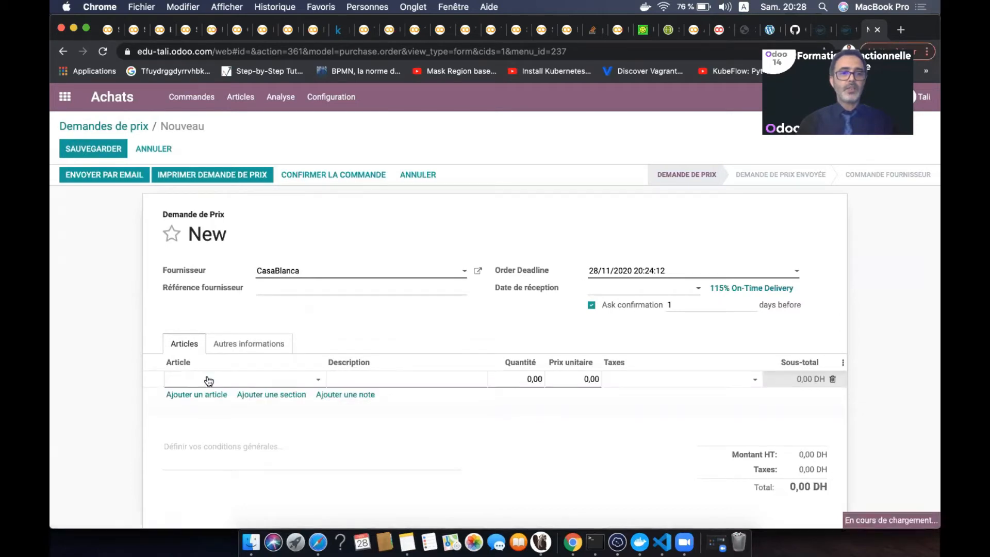
type("ta")
key("BackSpace")
key("BackSpace")
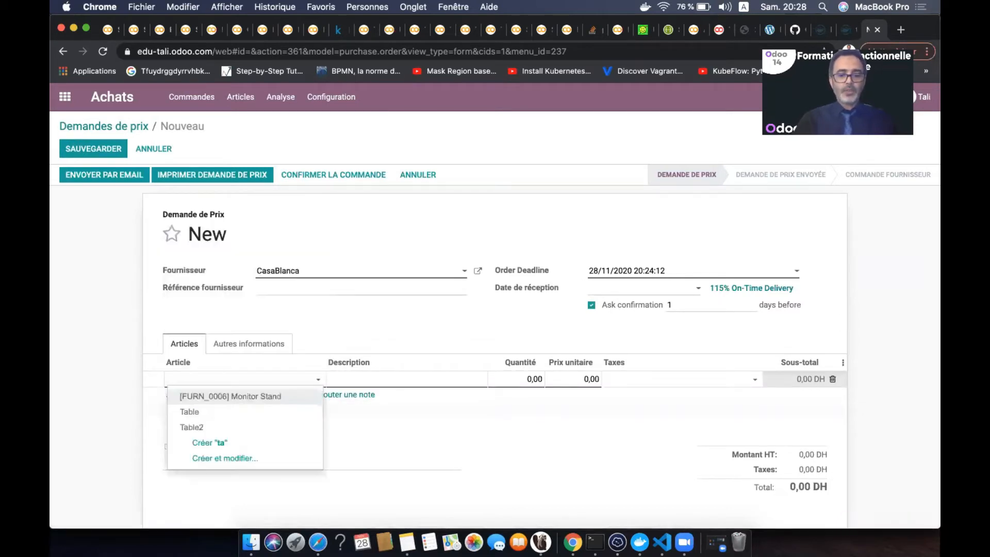
type("cha")
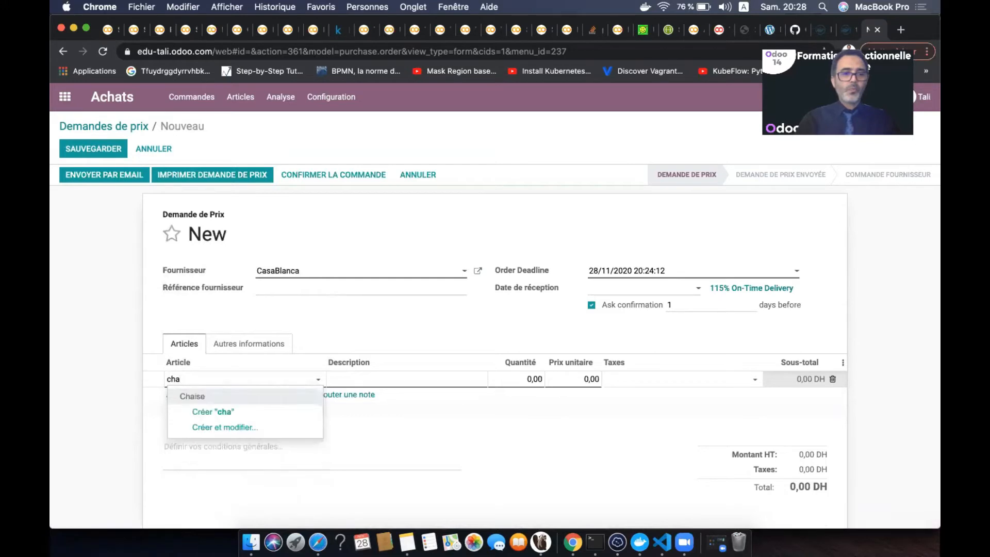
left_click(196, 398)
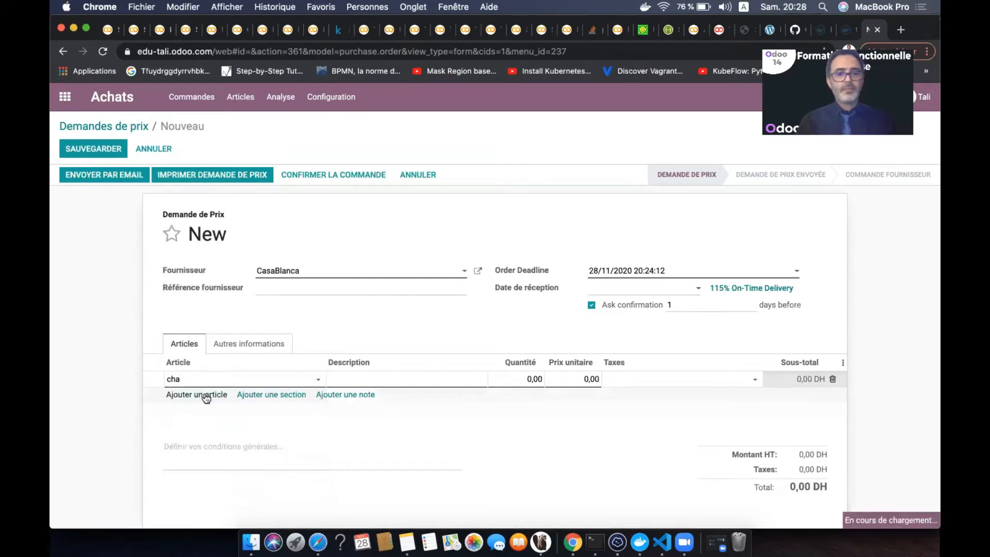
left_click(519, 378)
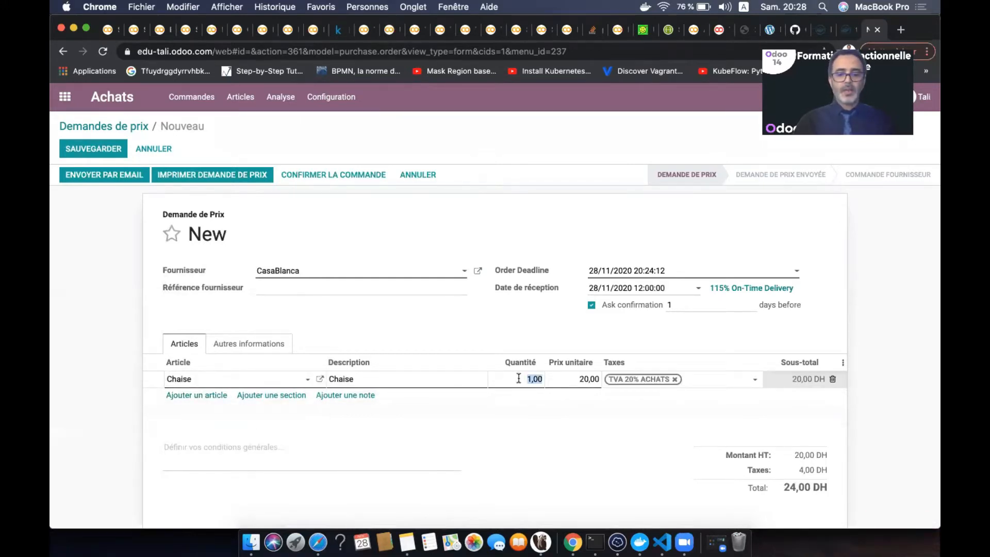
type("15")
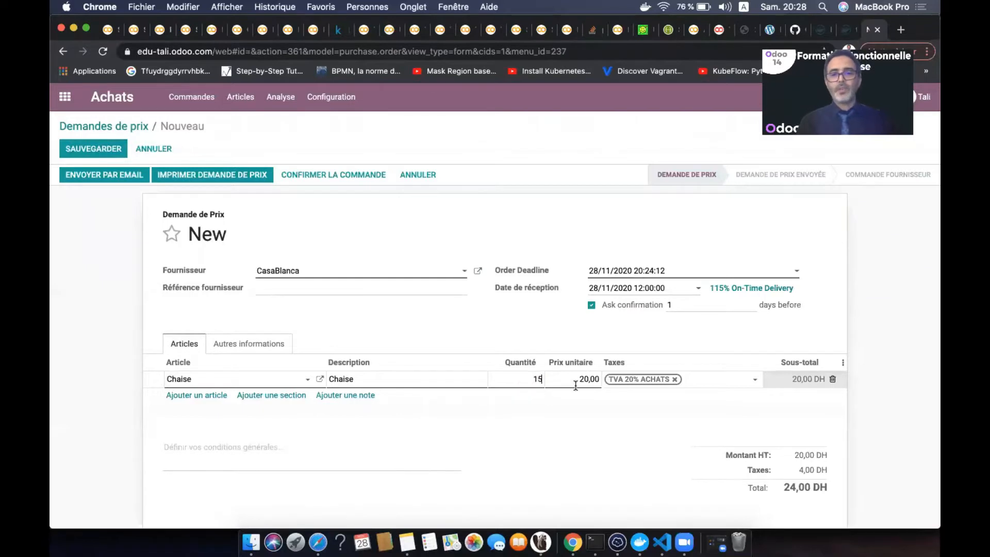
left_click(333, 175)
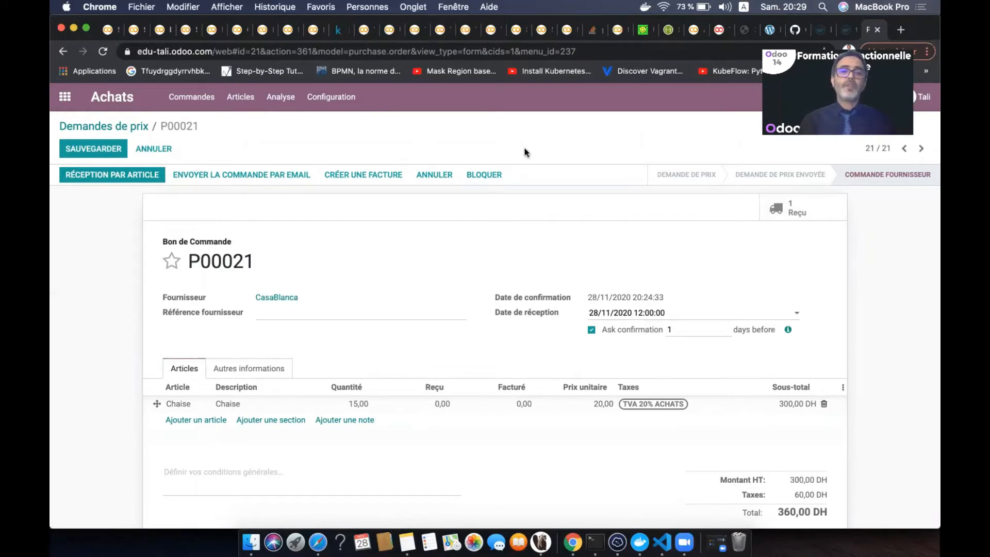
Step: Open today's ready CasaBlanca receipt from the receptions to process in Inventaire, and dismiss the immediate transfer of all quantities
left_click(65, 97)
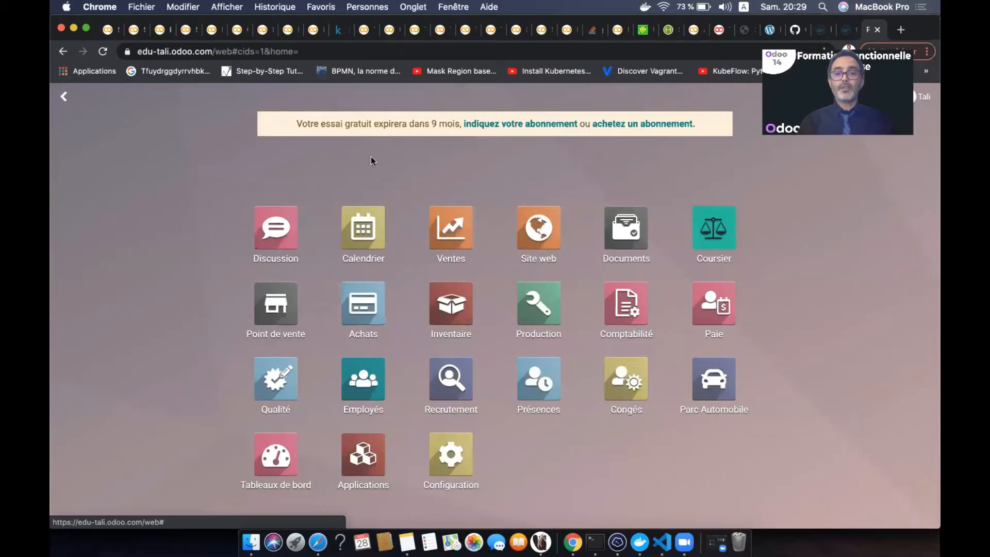
left_click(446, 308)
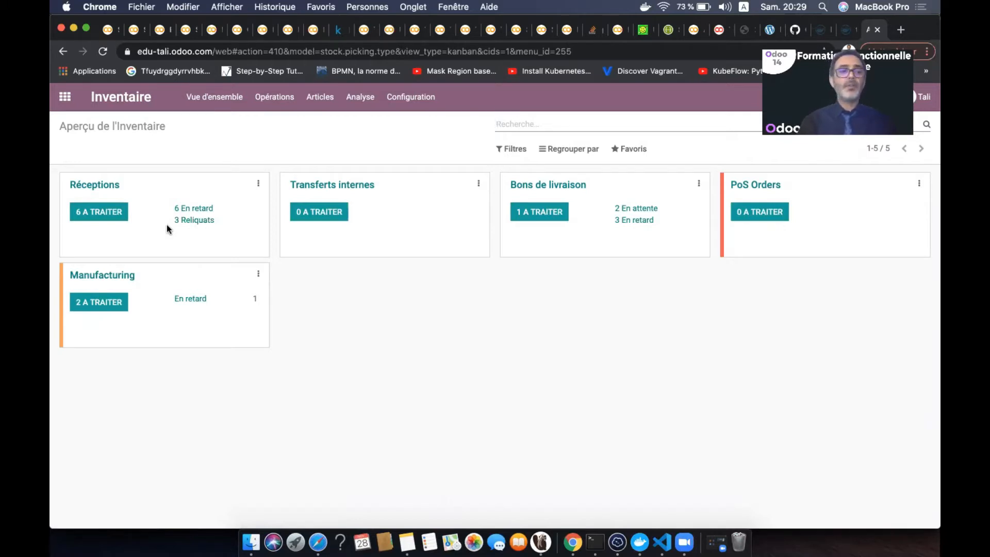
left_click(98, 213)
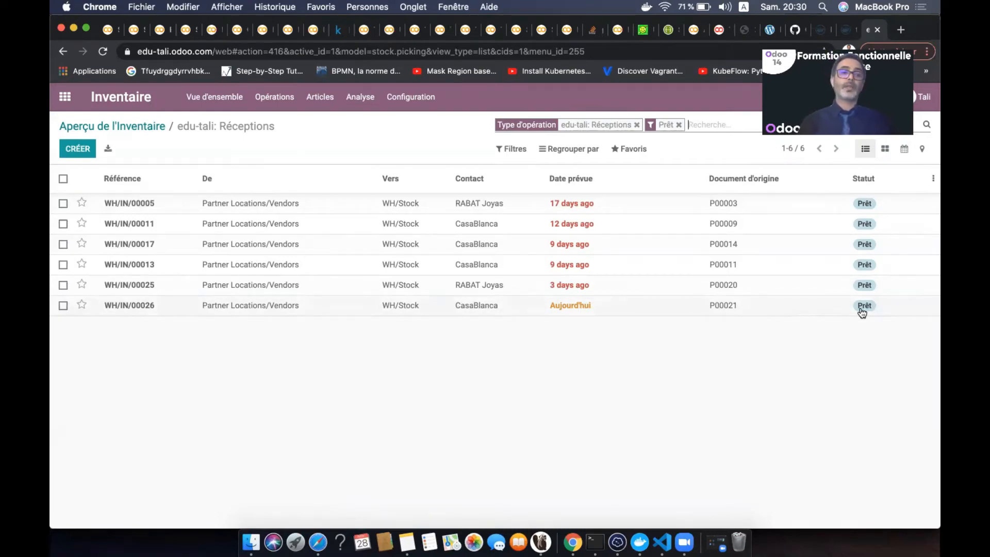
left_click(509, 309)
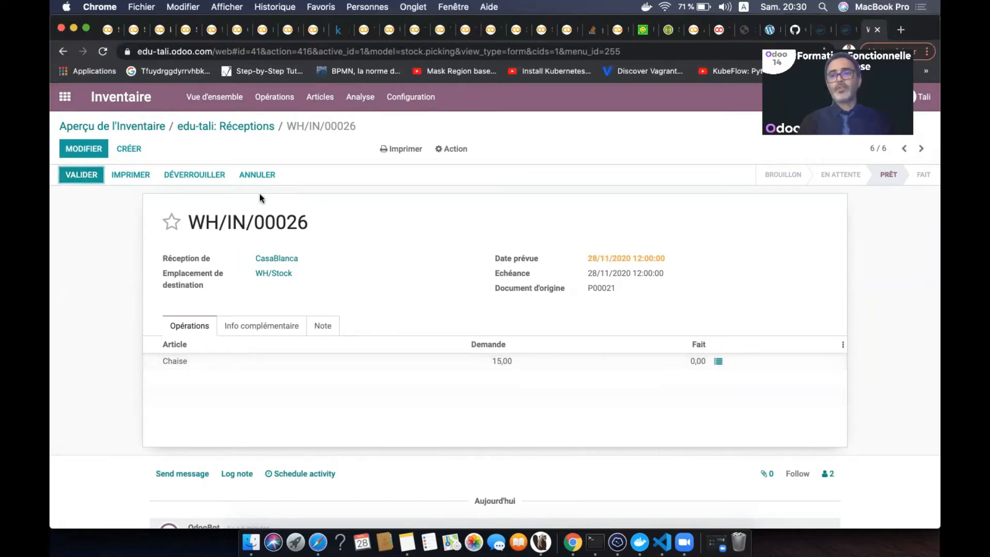
left_click(79, 171)
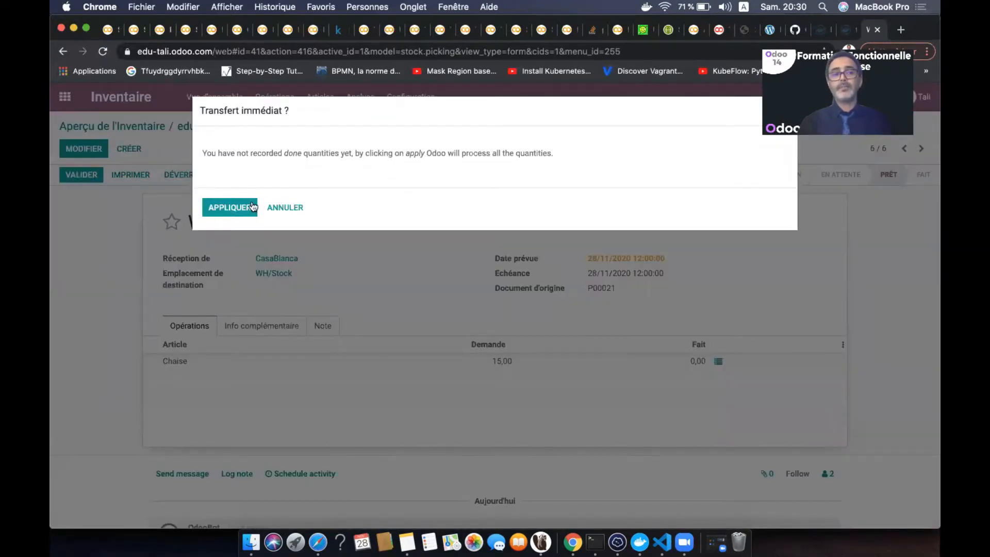
left_click(297, 209)
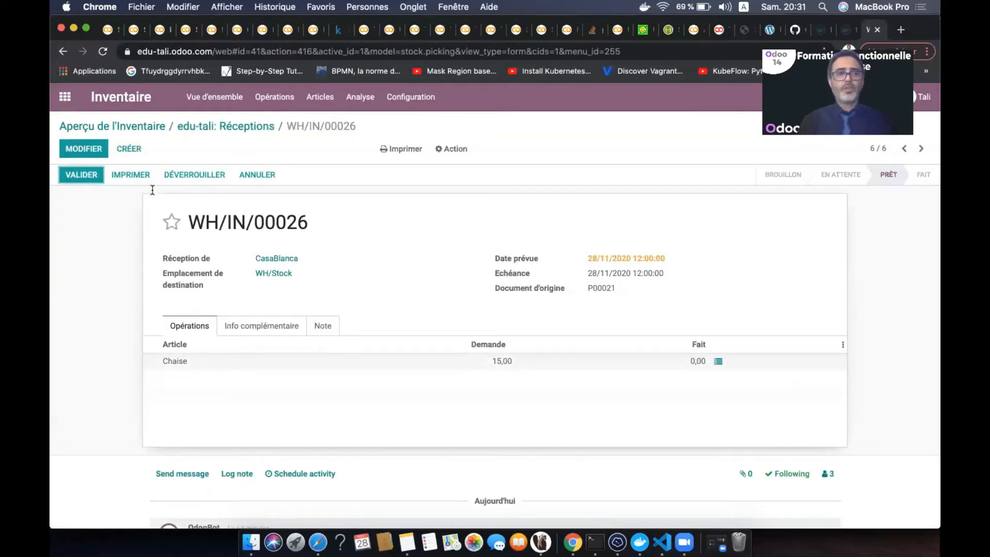
Step: Record 10 units of Chaise as done into WH/Stock in the receipt's detailed operations, and validate it with a backorder
left_click(89, 146)
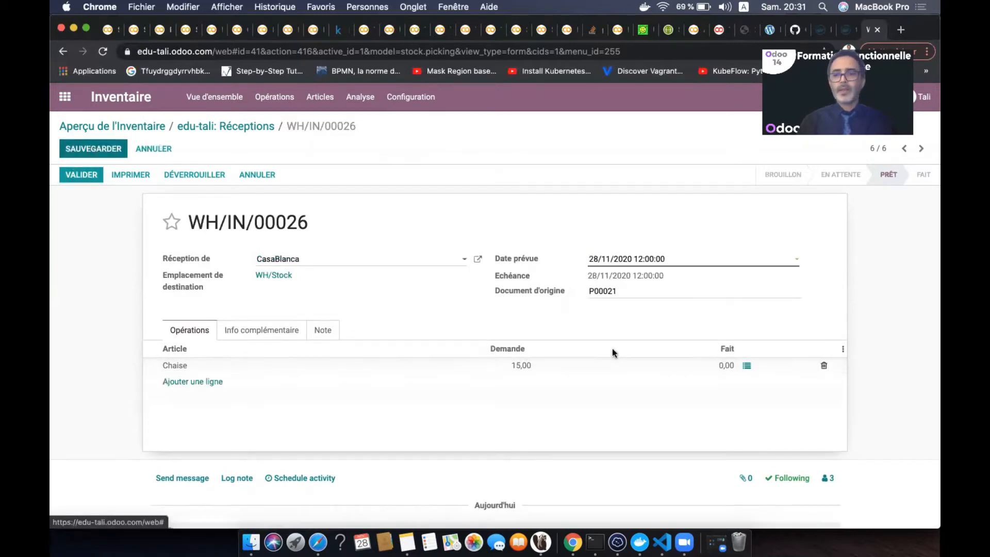
left_click(725, 367)
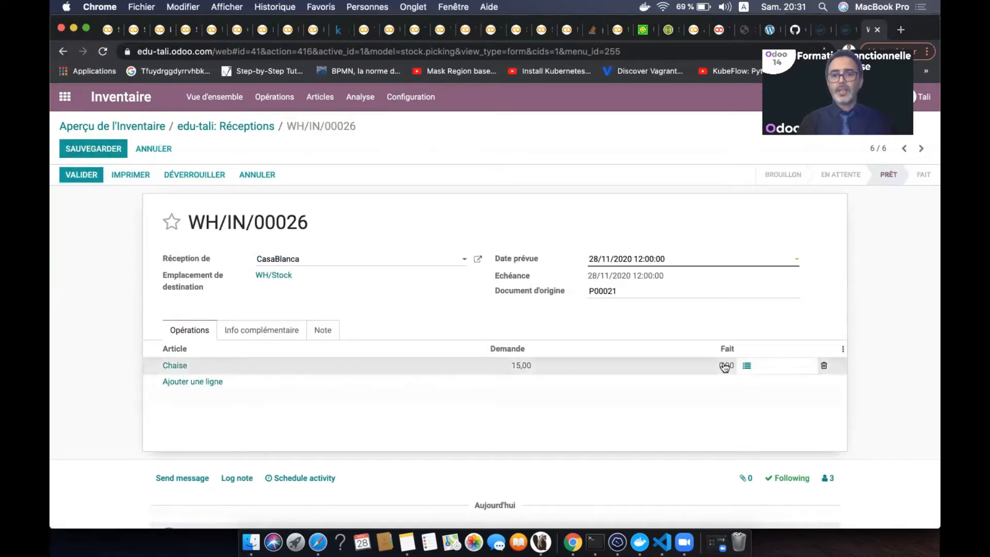
left_click(747, 366)
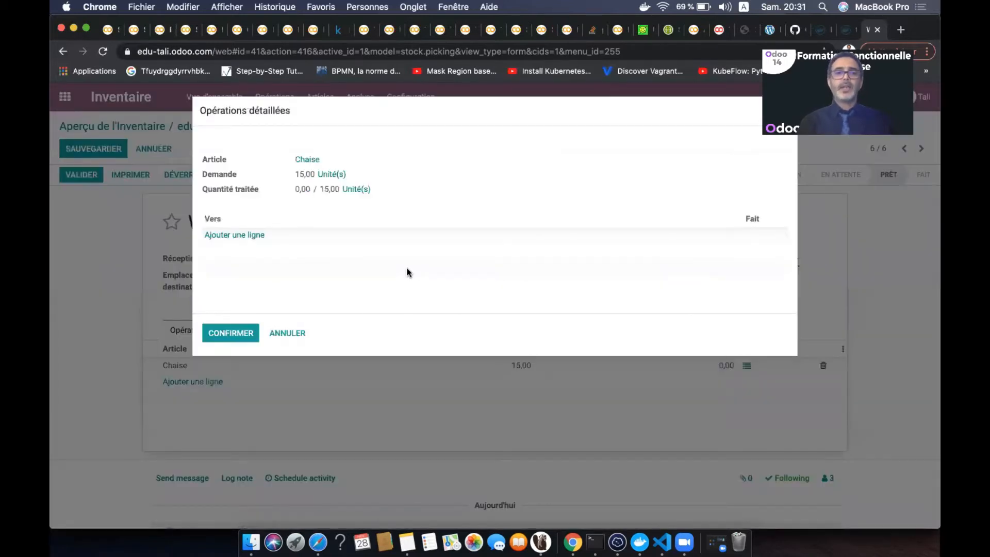
left_click(249, 235)
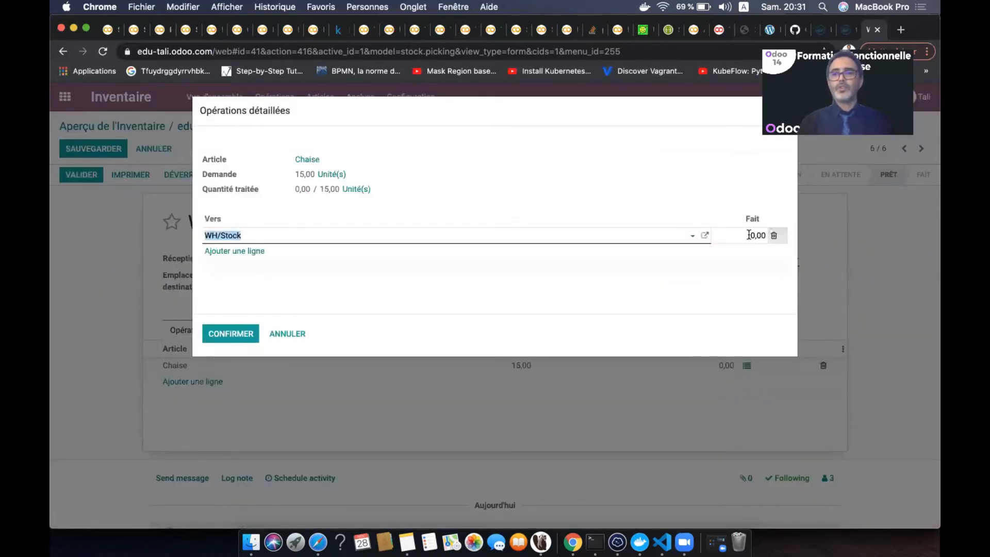
left_click(748, 235)
type("10")
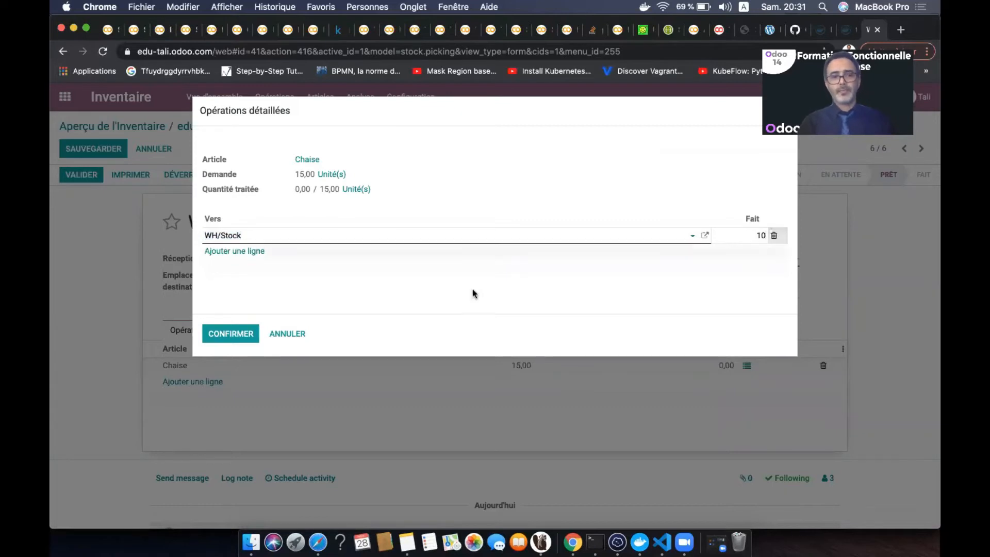
left_click(226, 335)
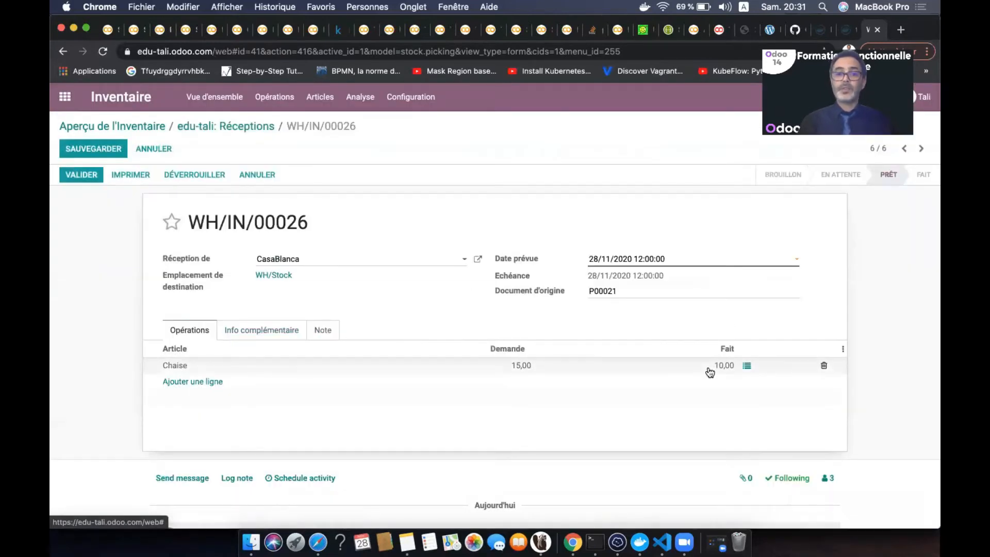
left_click(89, 177)
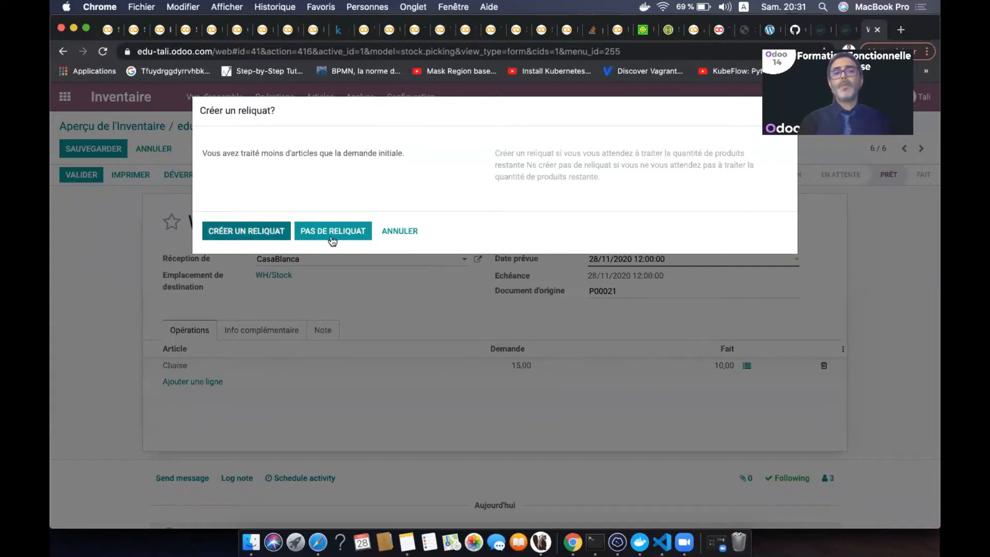
left_click(259, 227)
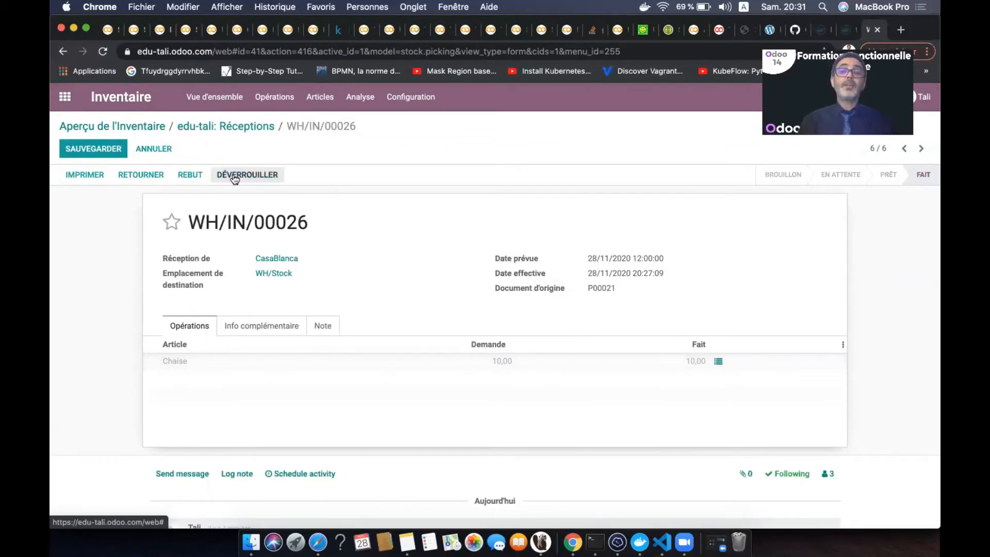
Step: Sort the purchase orders in Achats by reference and open the newest CasaBlanca order to check its received quantity
left_click(64, 96)
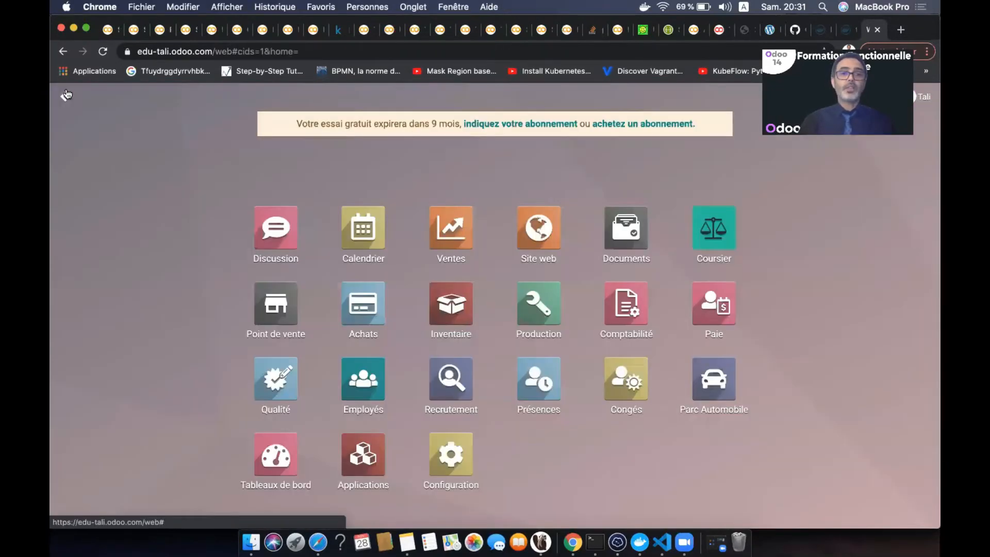
left_click(374, 314)
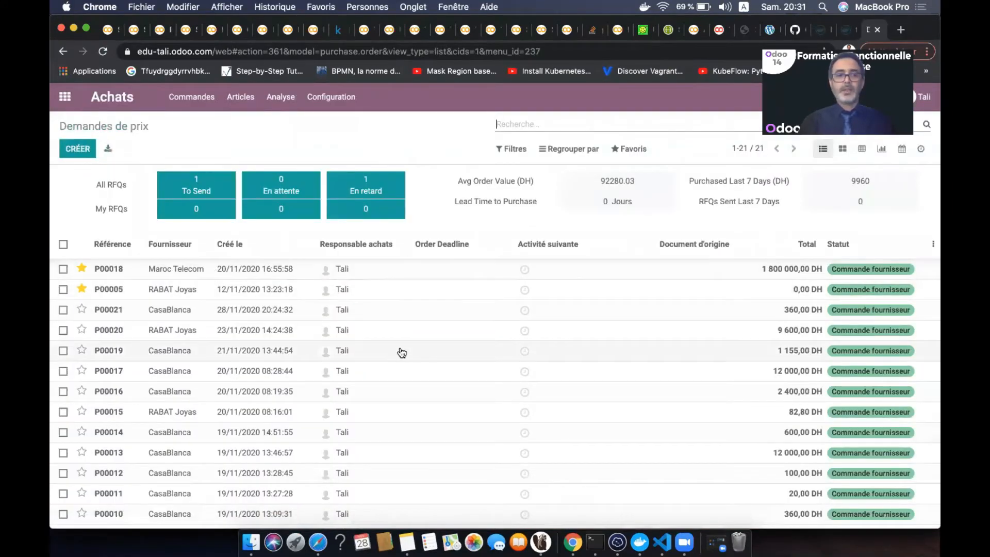
scroll(400, 351, "down", 3)
scroll(309, 284, "up", 3)
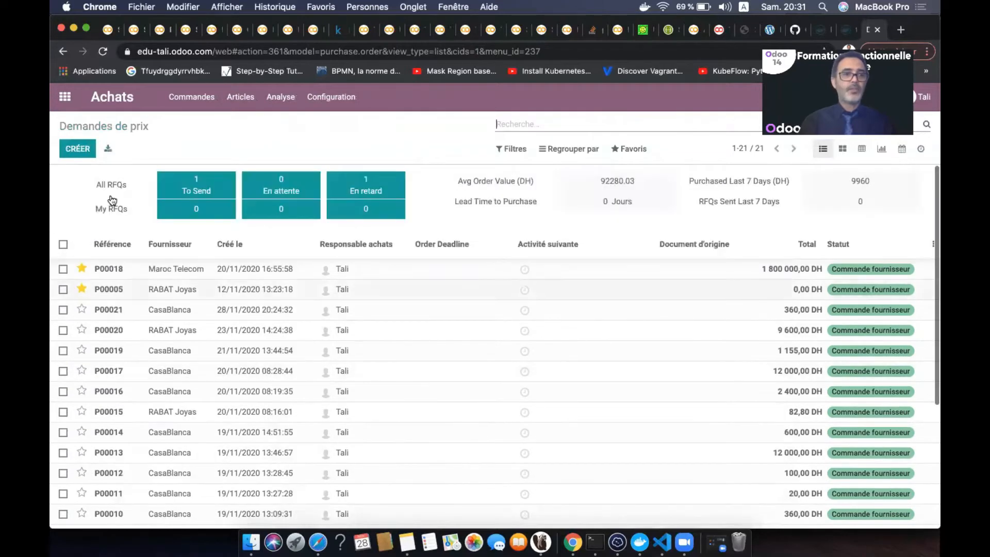
left_click(117, 247)
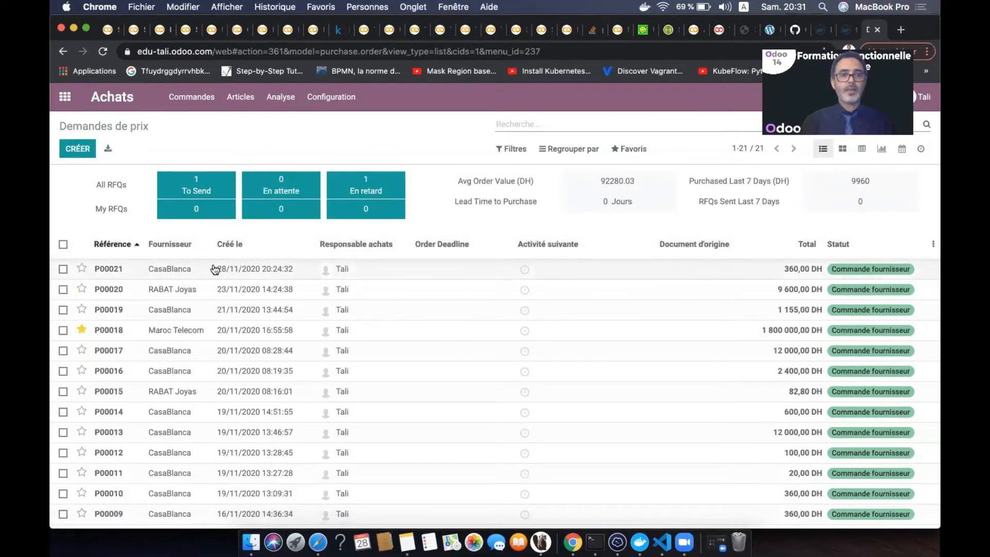
left_click(203, 269)
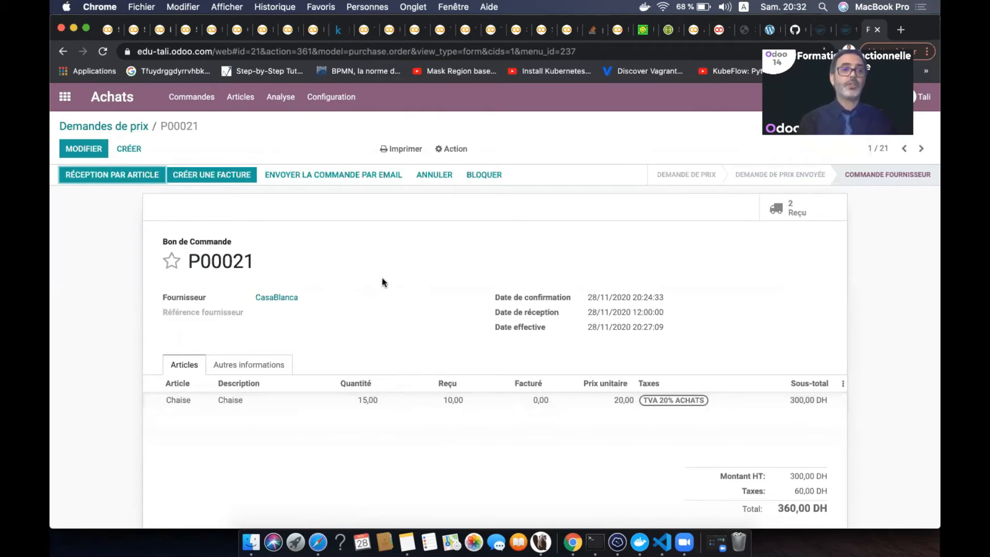
Step: Open today's CasaBlanca backorder receipt from the receptions to process in Inventaire to check the remaining quantity
left_click(65, 96)
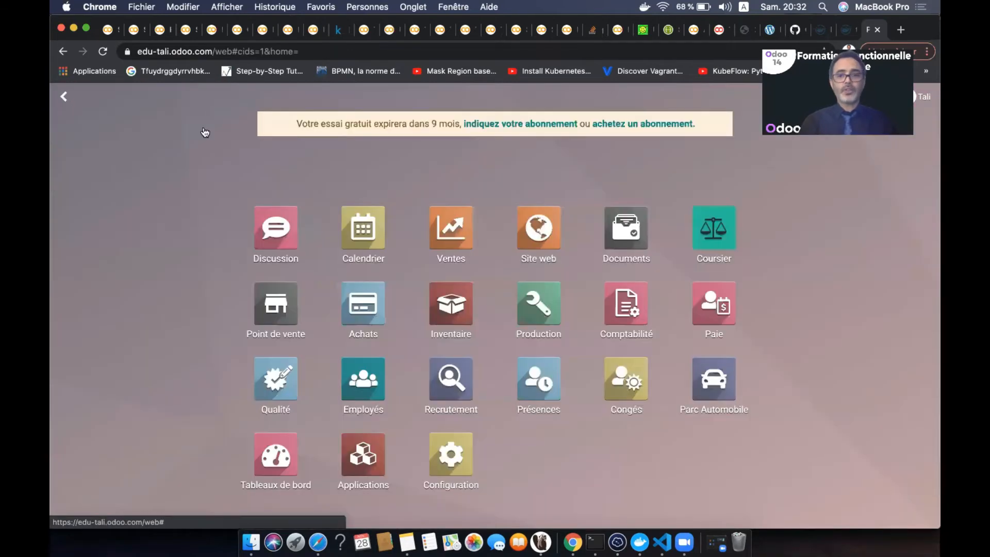
left_click(461, 309)
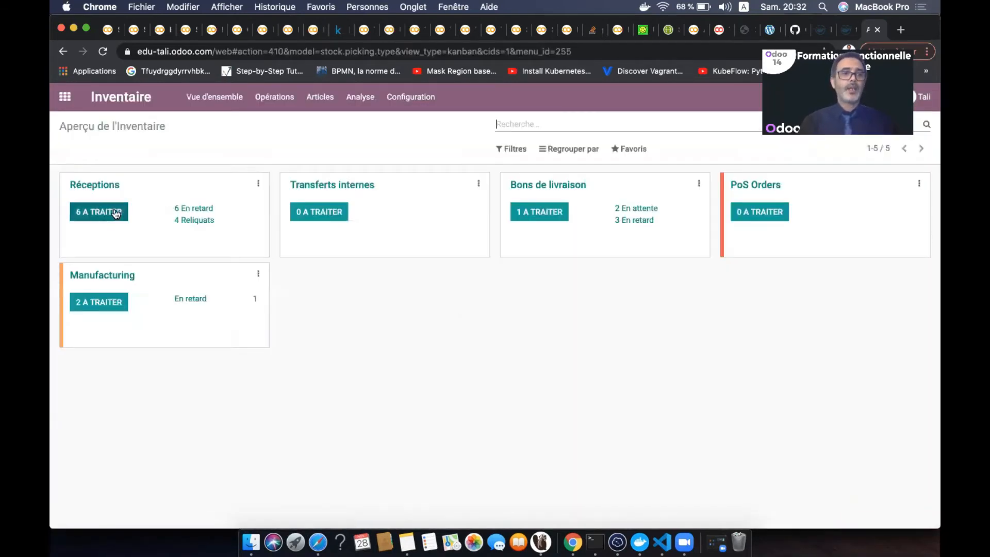
left_click(105, 212)
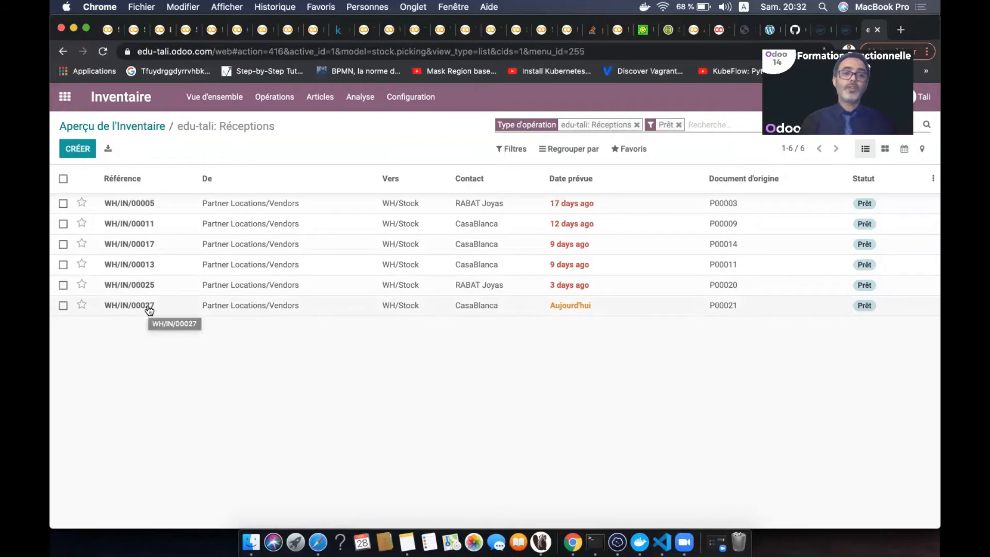
left_click(338, 311)
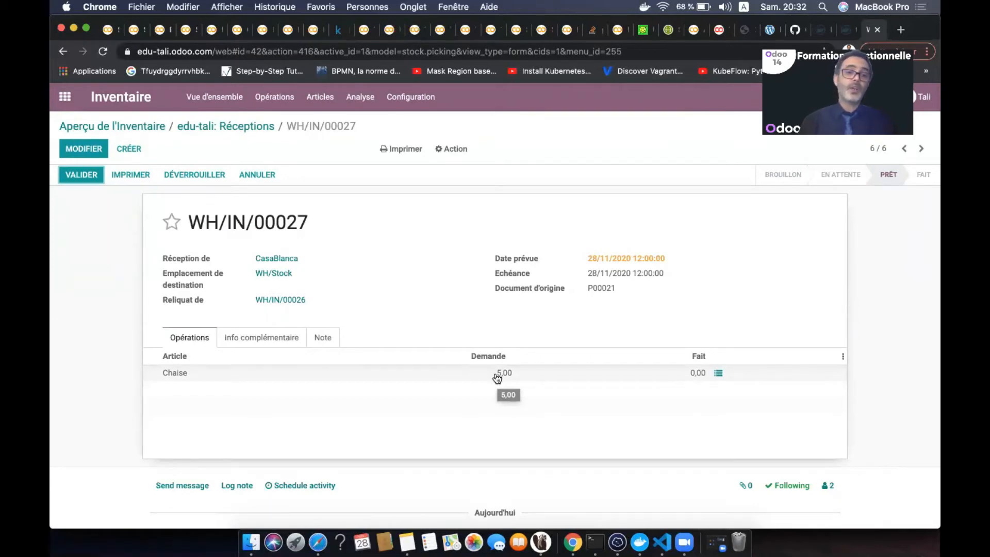
left_click(81, 177)
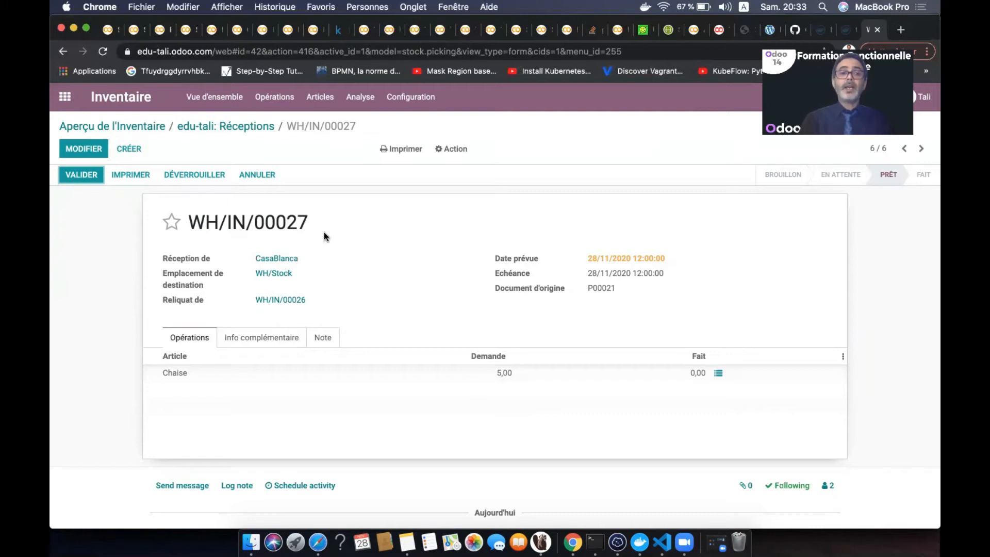
left_click_drag(315, 300, 252, 298)
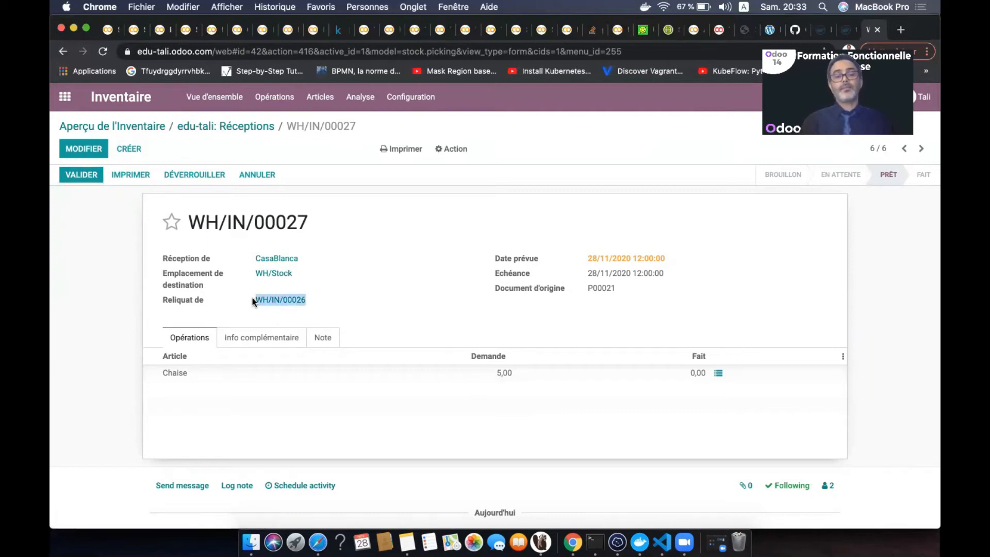
left_click(312, 297)
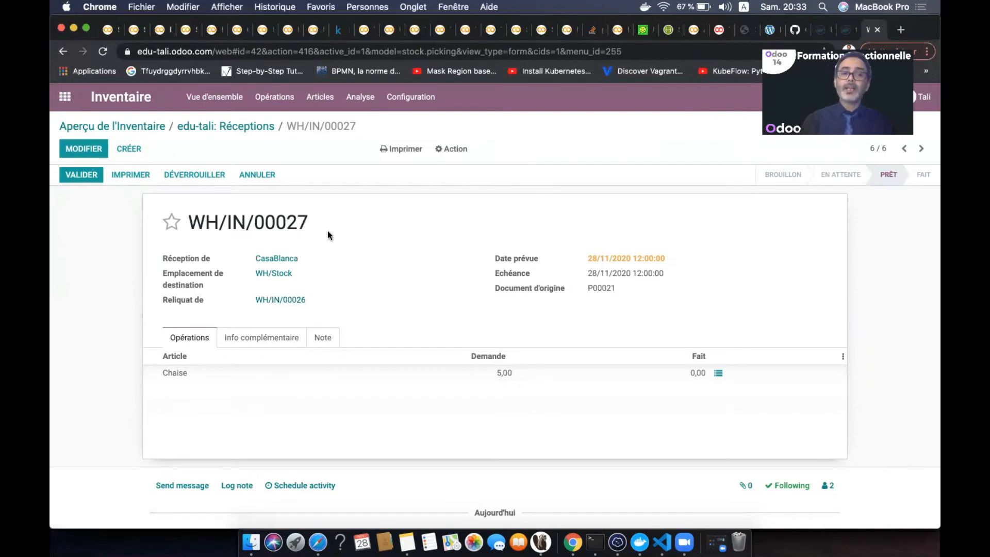
left_click_drag(308, 223, 262, 223)
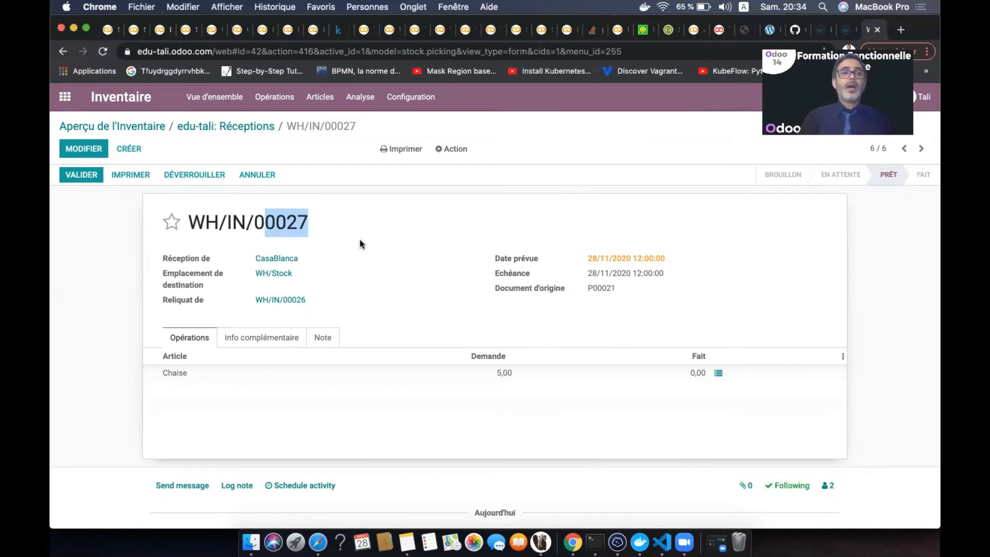
left_click(411, 278)
Step: Validate the CasaBlanca backorder receipt with an immediate transfer of the full requested Chaise quantity
left_click(88, 175)
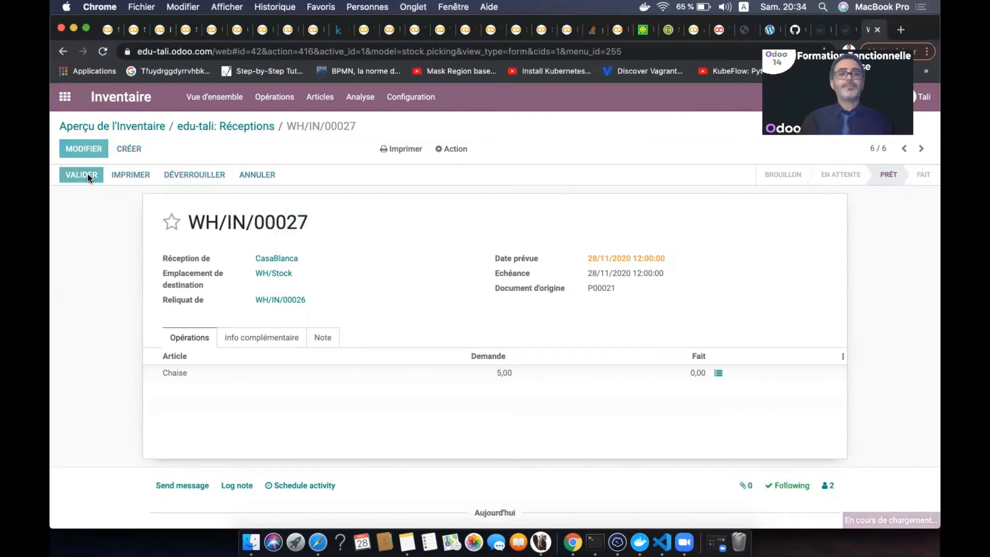
left_click(225, 206)
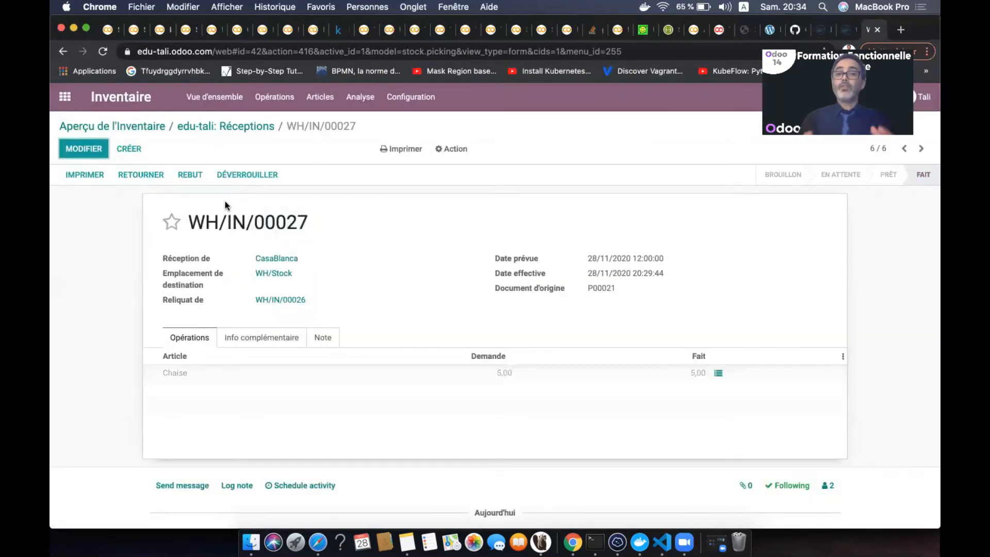
Step: Return to the edu-tali receptions, remove the Prêt filter, and sort the receipts by reference in descending order
left_click(215, 126)
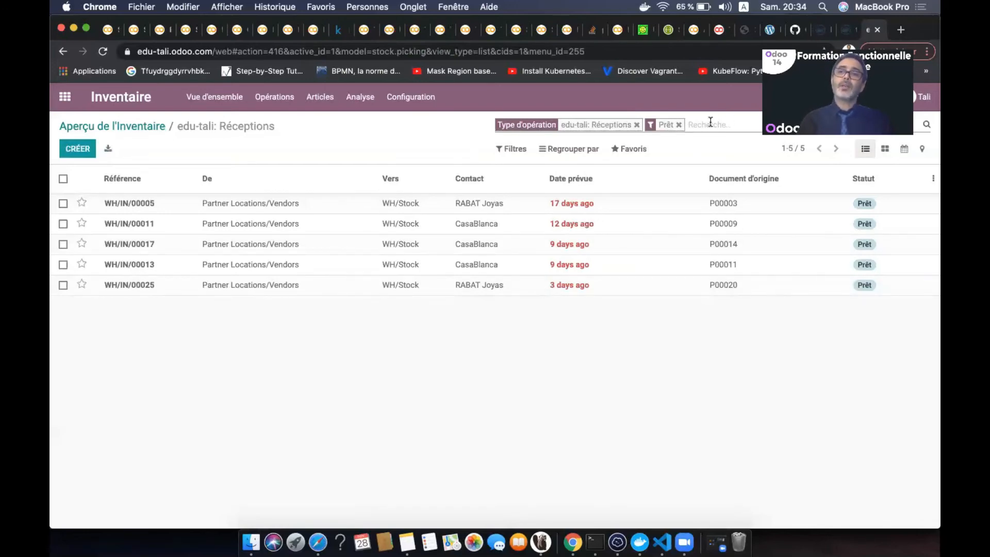
left_click(679, 125)
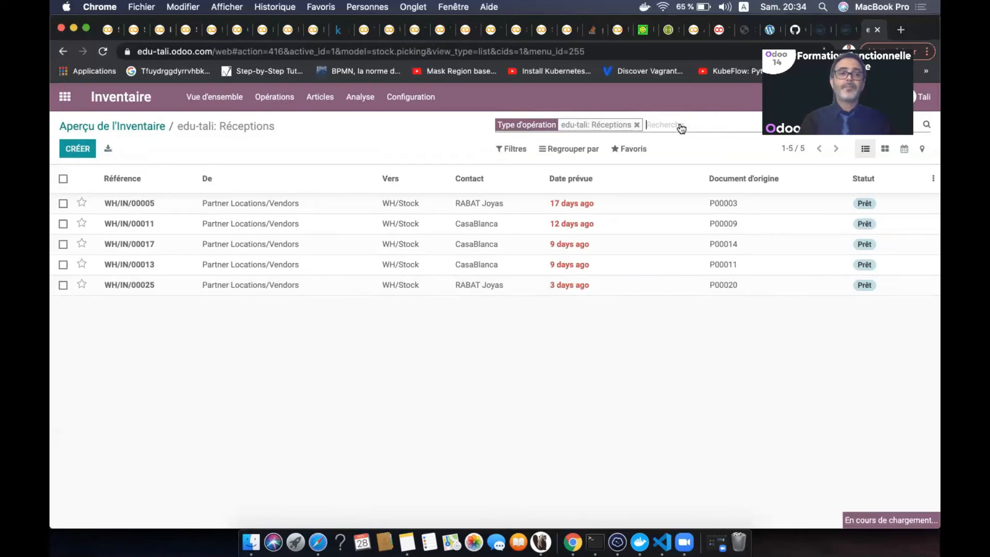
left_click(138, 180)
left_click(138, 179)
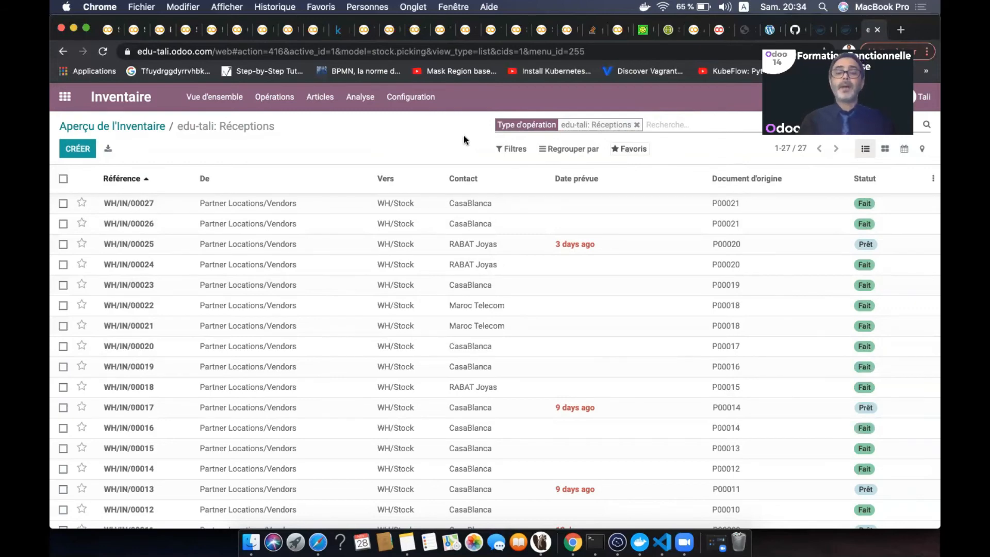
Step: Filter the receptions on the Prêt status to review the receipts still to process
left_click(501, 153)
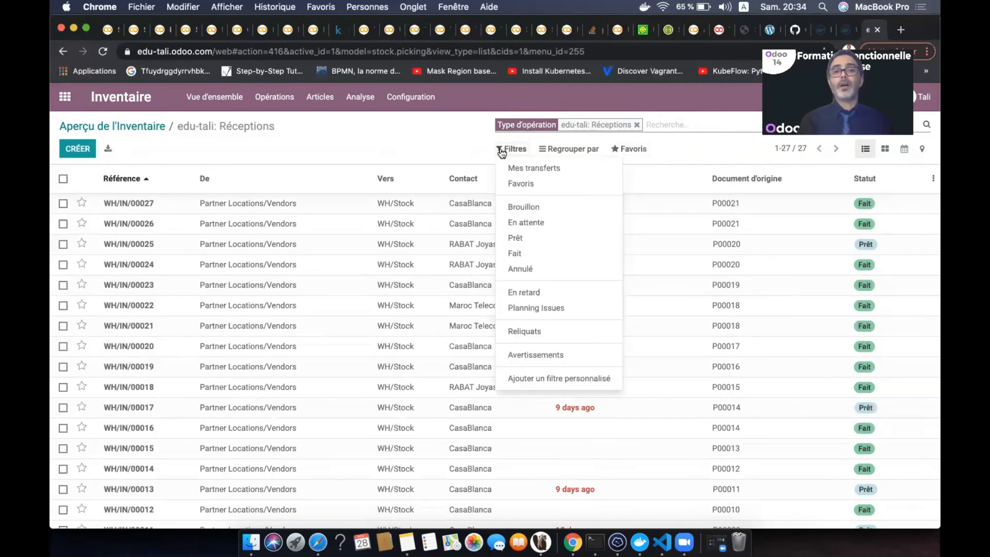
left_click(524, 241)
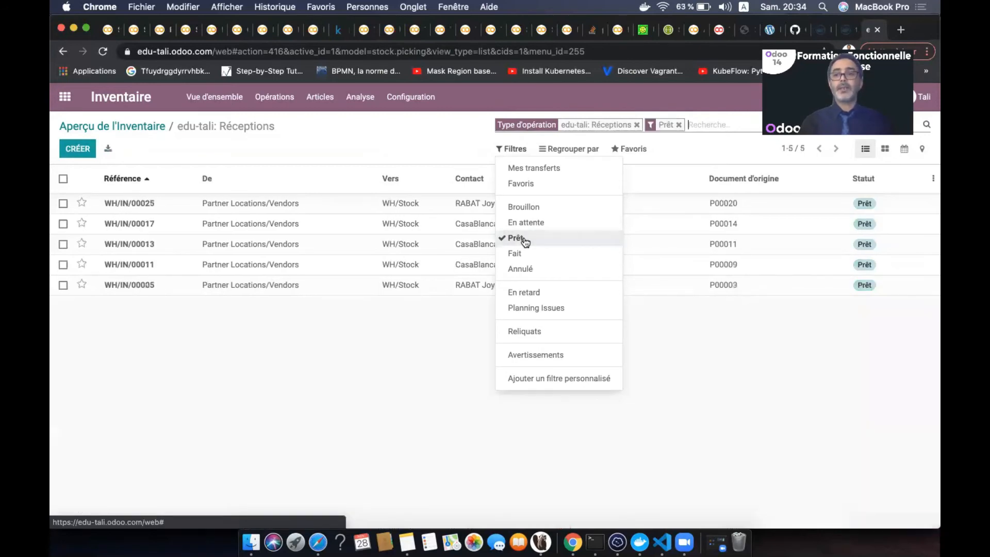
left_click(300, 335)
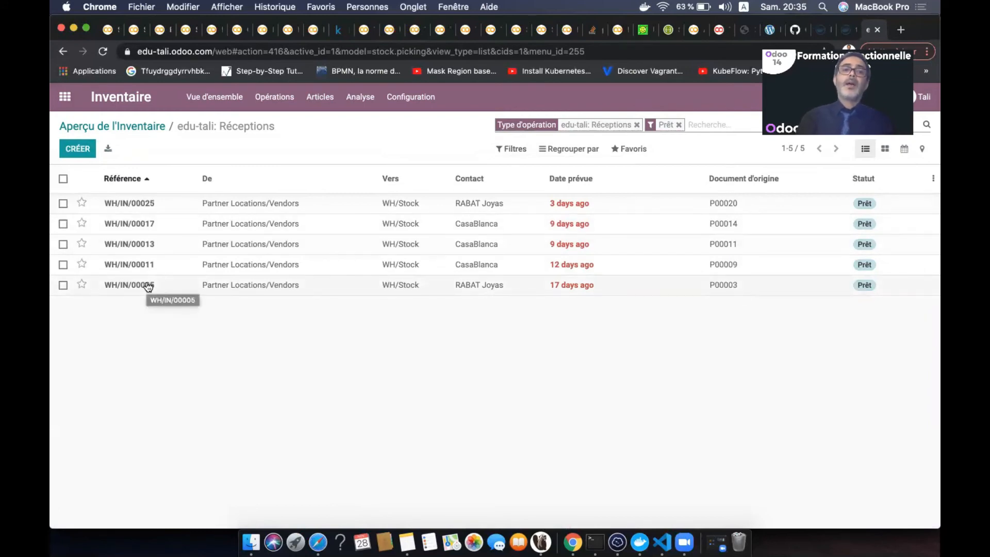
Step: Open the Chaise product record from the inventory articles to check its available quantity
left_click(309, 106)
left_click(326, 122)
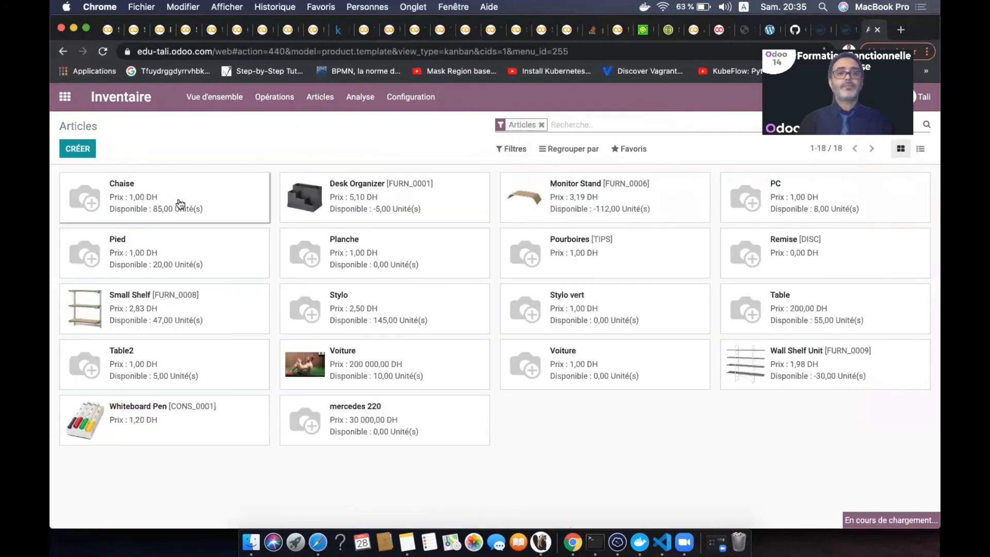
left_click(180, 203)
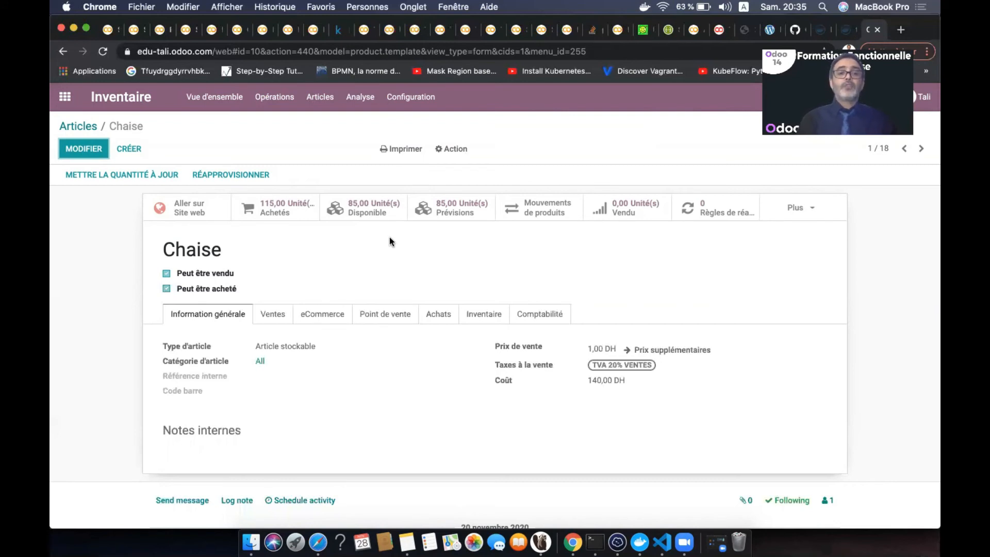
Step: Open the product movements report and expand the Chaise group to examine its completed moves
left_click(365, 105)
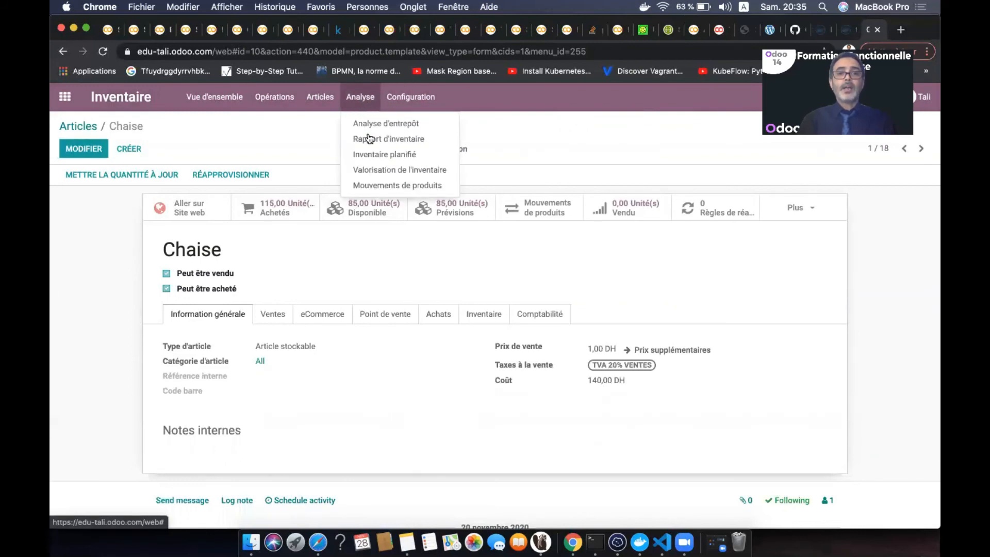
left_click(388, 188)
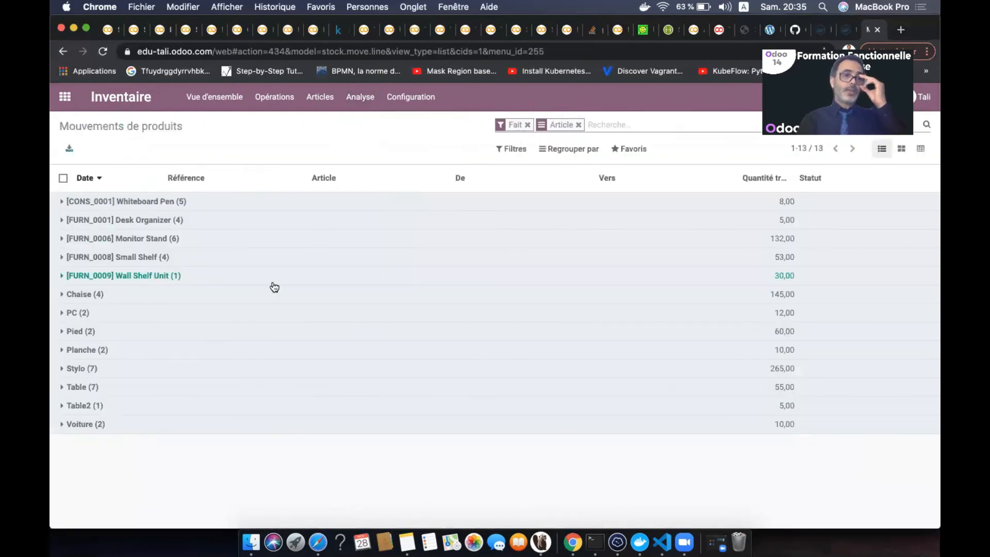
left_click(61, 295)
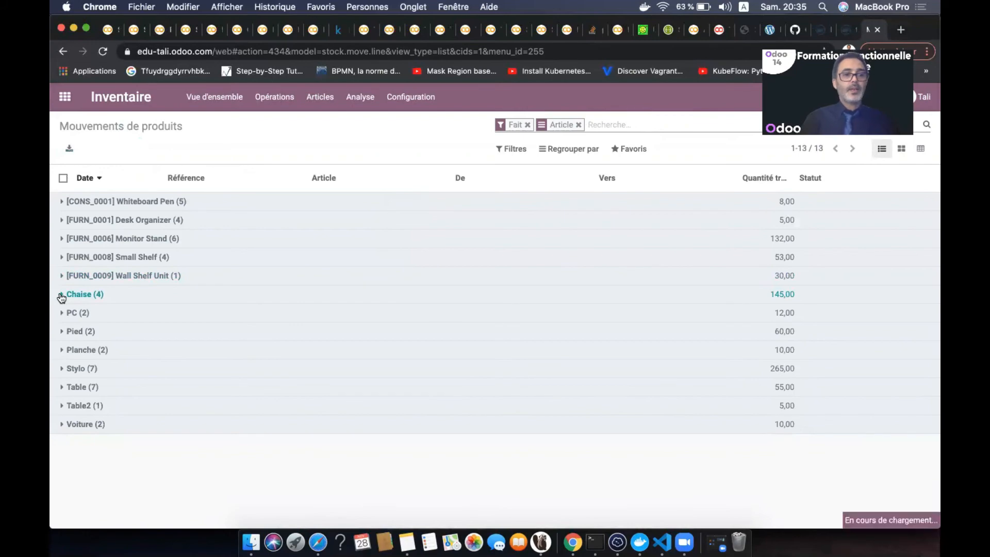